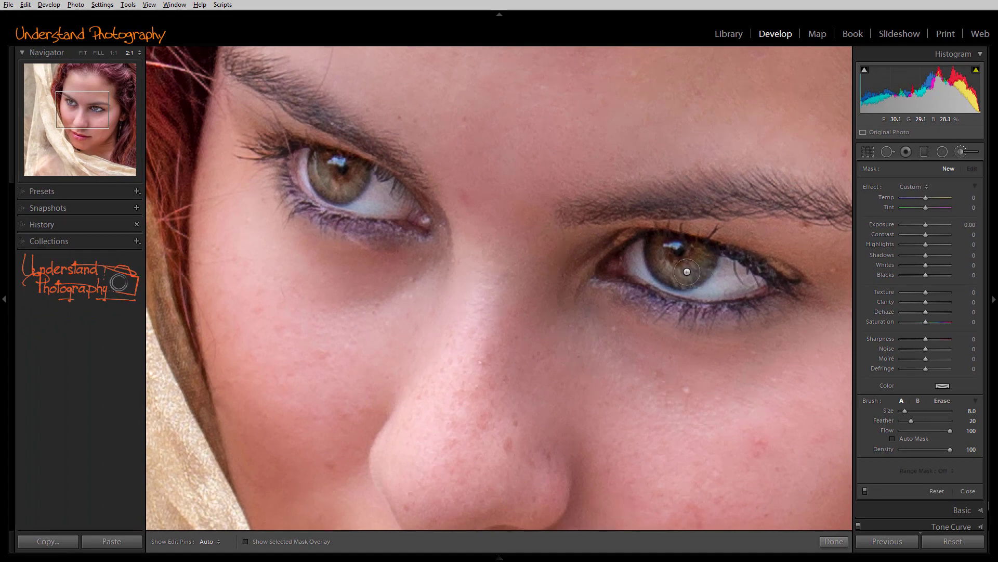
Paint a brush mask over the irises of both eyes with a size 7.0 brush, showing the mask overlay.
key("bracketleft")
key("o")
mouse_move(656, 239)
left_mouse_down()
mouse_move(662, 278)
mouse_move(674, 282)
mouse_move(712, 245)
mouse_move(671, 262)
left_mouse_up()
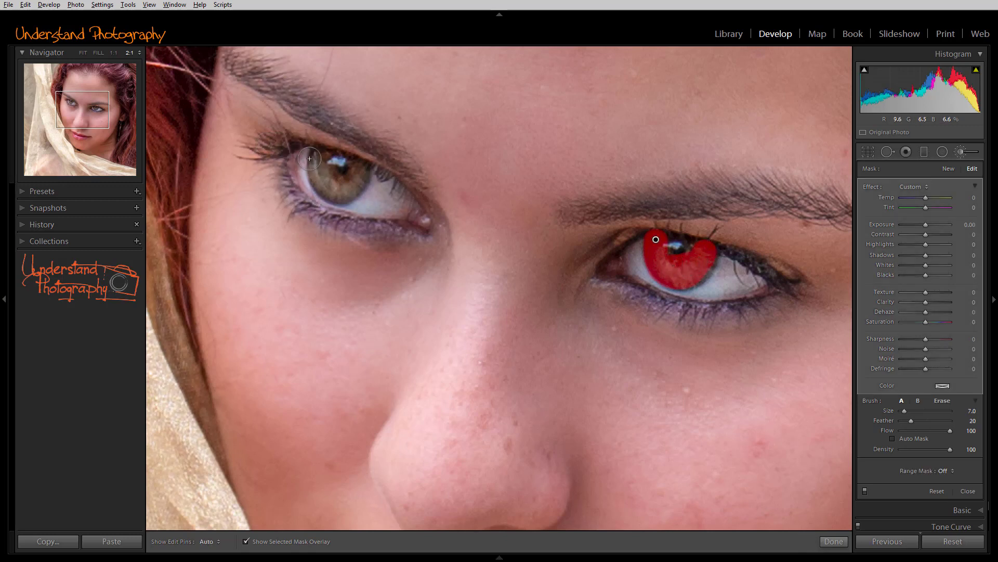
key("h")
mouse_move(314, 152)
left_mouse_down()
mouse_move(333, 188)
mouse_move(363, 165)
mouse_move(355, 178)
left_mouse_up()
key("h")
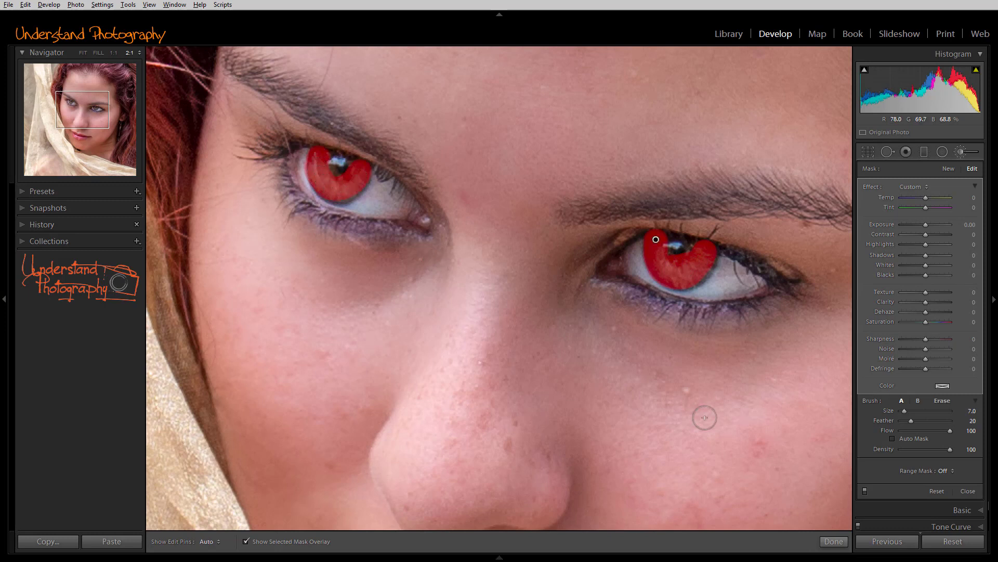
Hide the overlay and brighten the iris mask with exposure 0.35, raising its saturation and clarity slightly.
key("o")
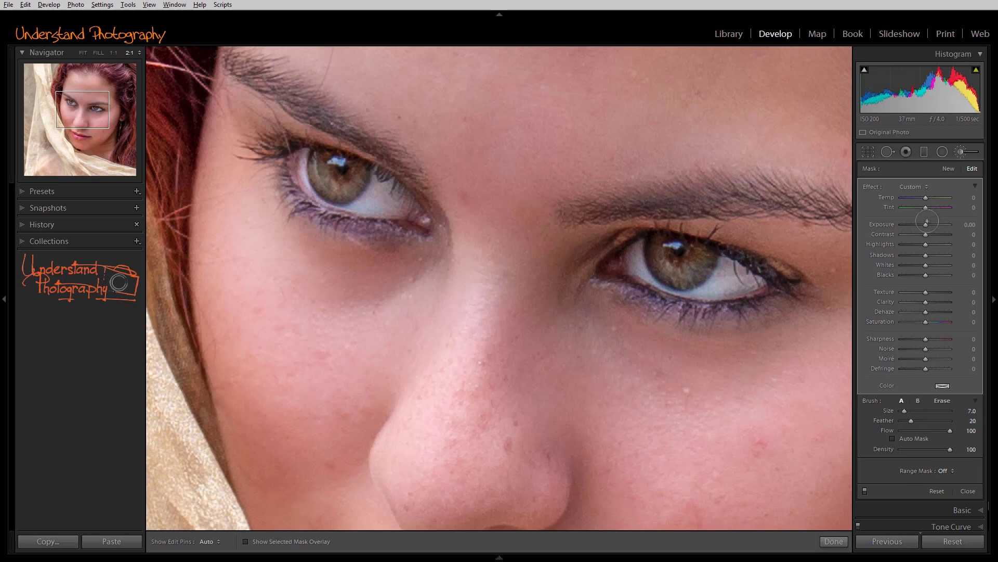
left_click_drag(926, 222, 929, 223)
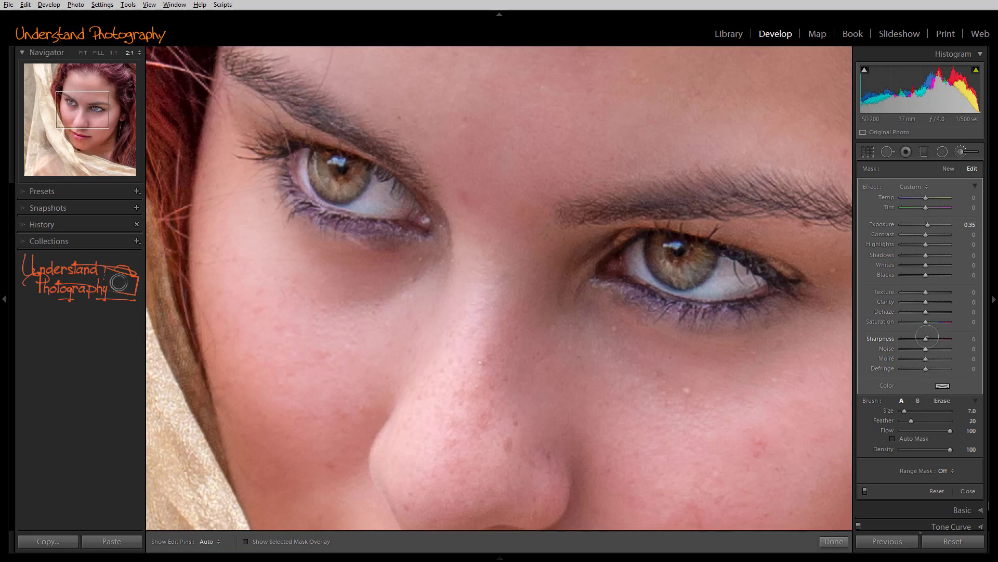
left_click_drag(925, 321, 930, 321)
left_click_drag(927, 302, 930, 302)
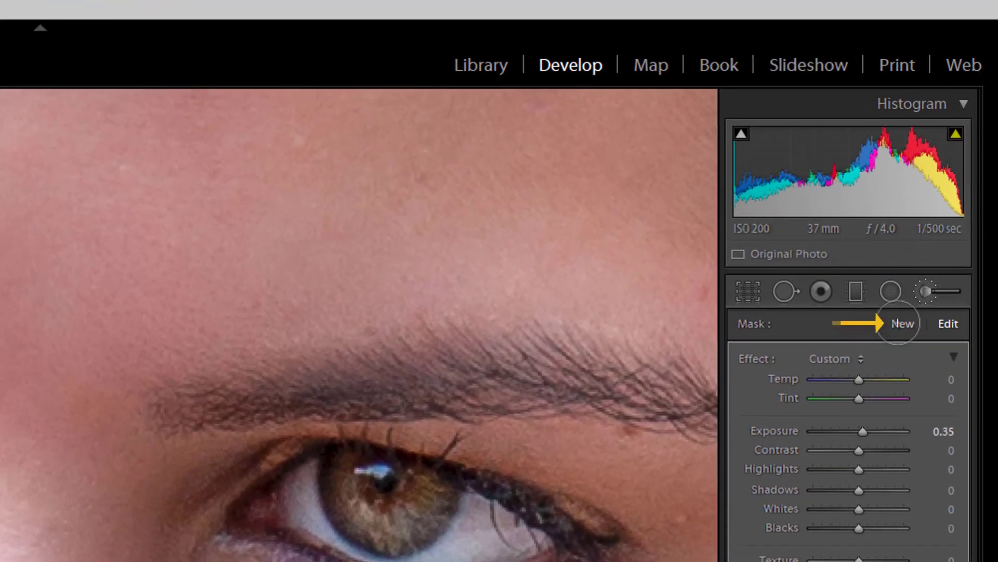
Add a new brush mask over both pupils and set its exposure to −0.52.
left_click(901, 322)
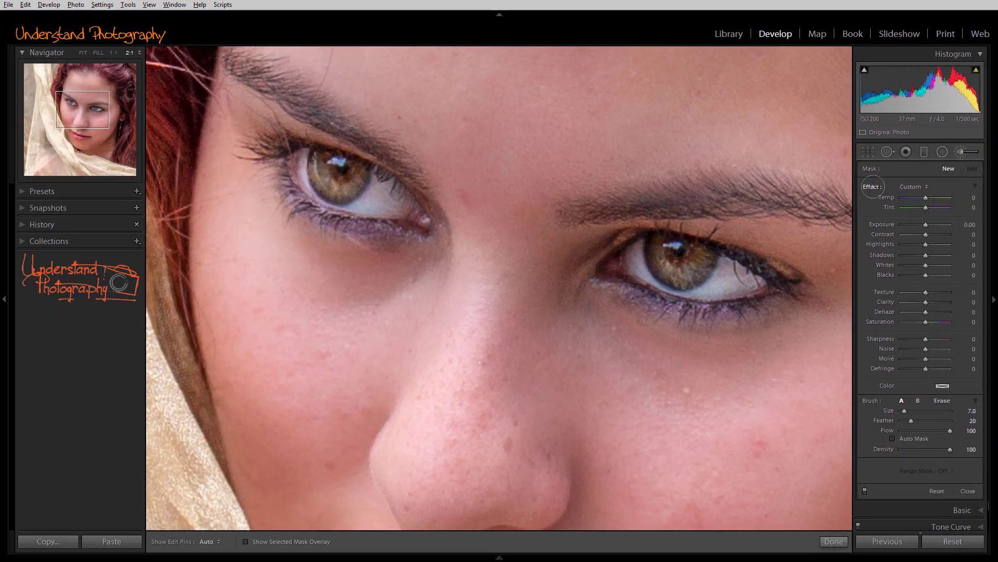
left_click_drag(656, 240, 722, 245)
key("o")
left_click(678, 249)
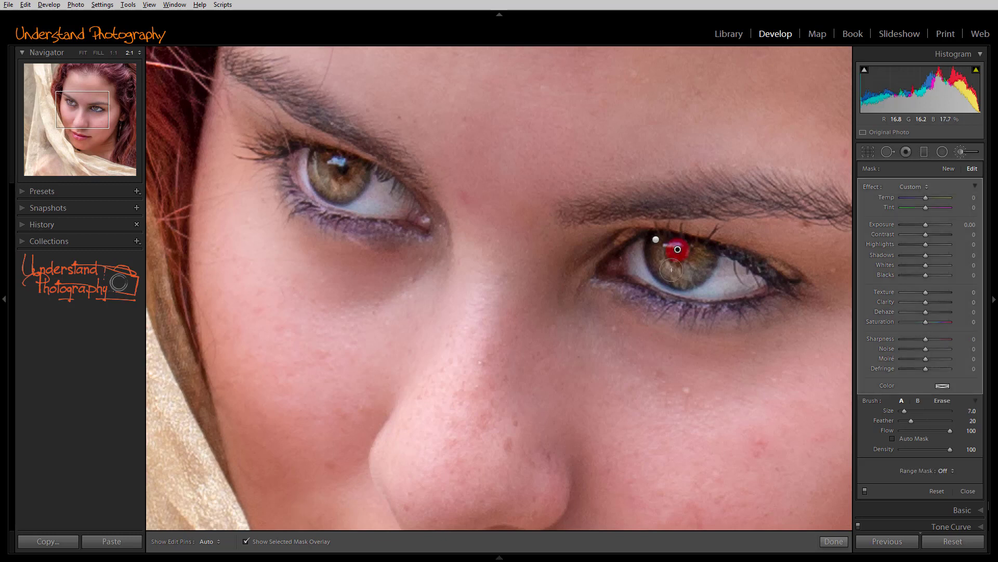
left_click(339, 166)
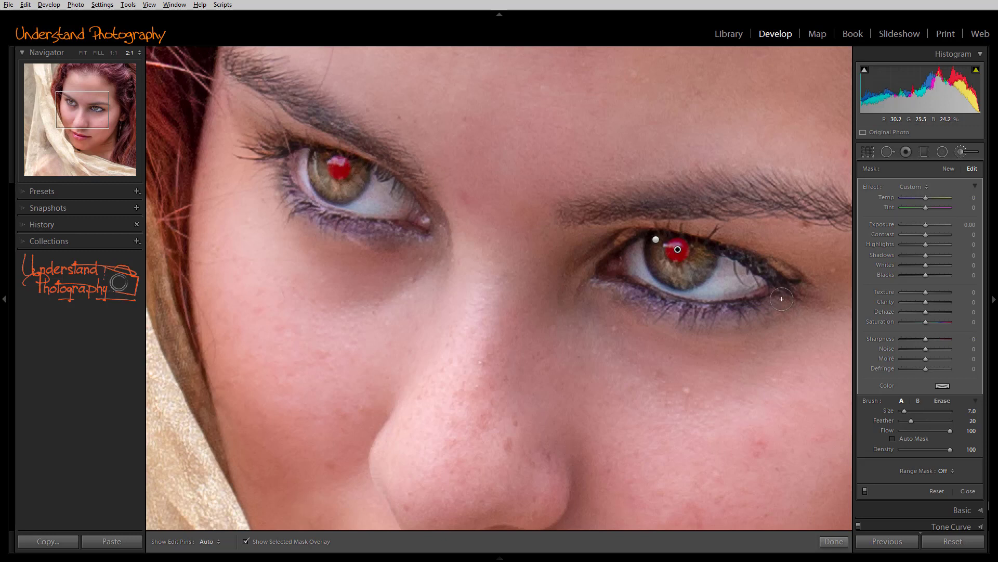
key("o")
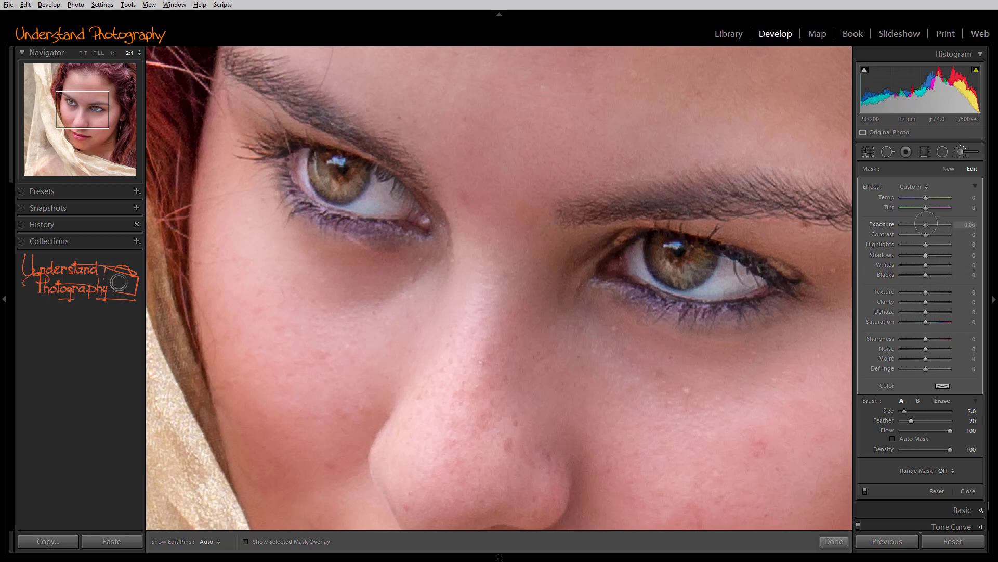
left_click_drag(926, 224, 922, 224)
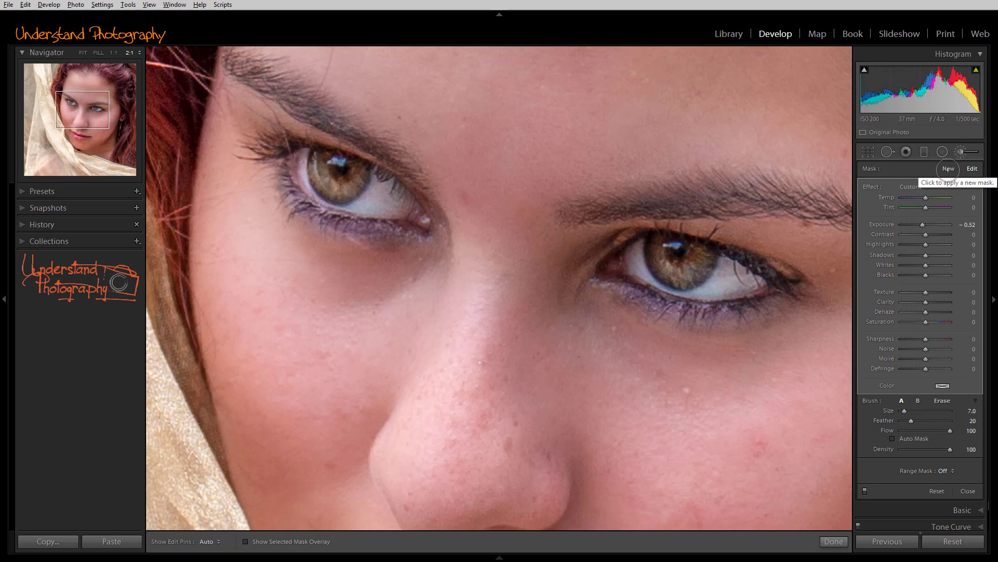
Paint a new mask around the outer rims of both irises with a size 2.0 brush and adjust its exposure slightly.
left_click(948, 169)
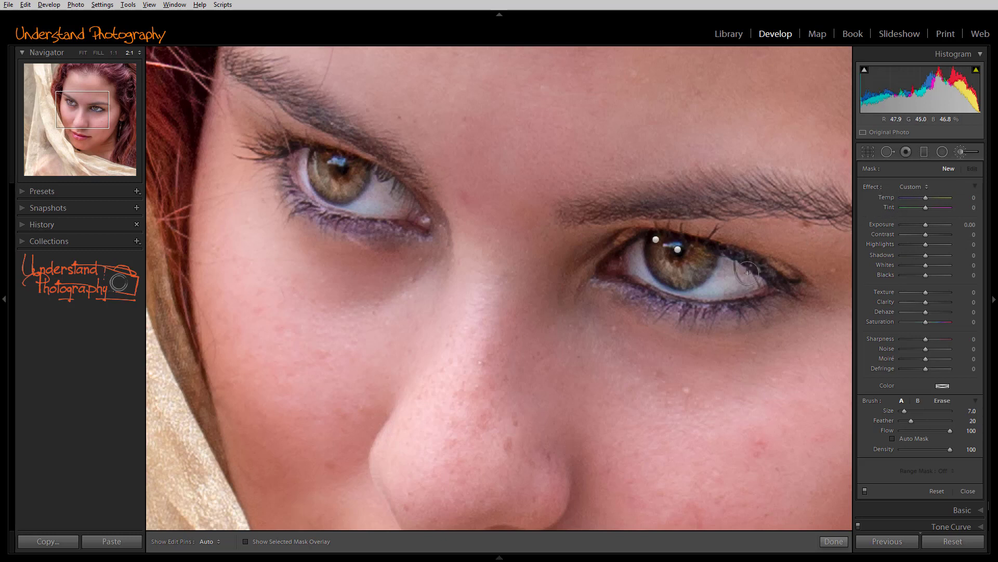
scroll(662, 264, "down", 2)
key("h")
mouse_move(647, 241)
left_mouse_down()
mouse_move(663, 280)
mouse_move(680, 287)
mouse_move(706, 282)
mouse_move(721, 254)
left_mouse_up()
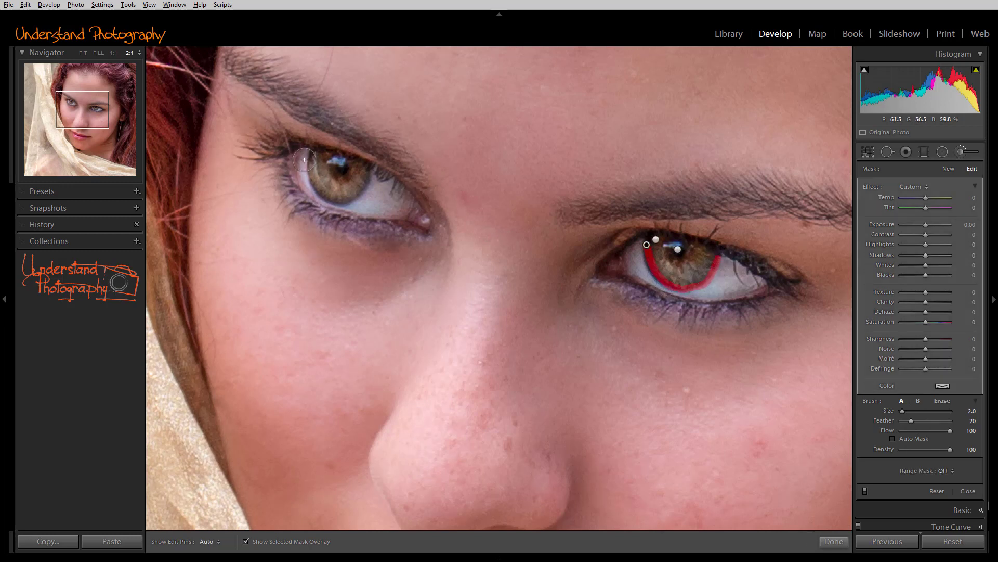
key("h")
left_click_drag(309, 149, 313, 185)
mouse_move(349, 200)
left_mouse_down()
mouse_move(369, 193)
mouse_move(372, 166)
left_mouse_up()
key("h")
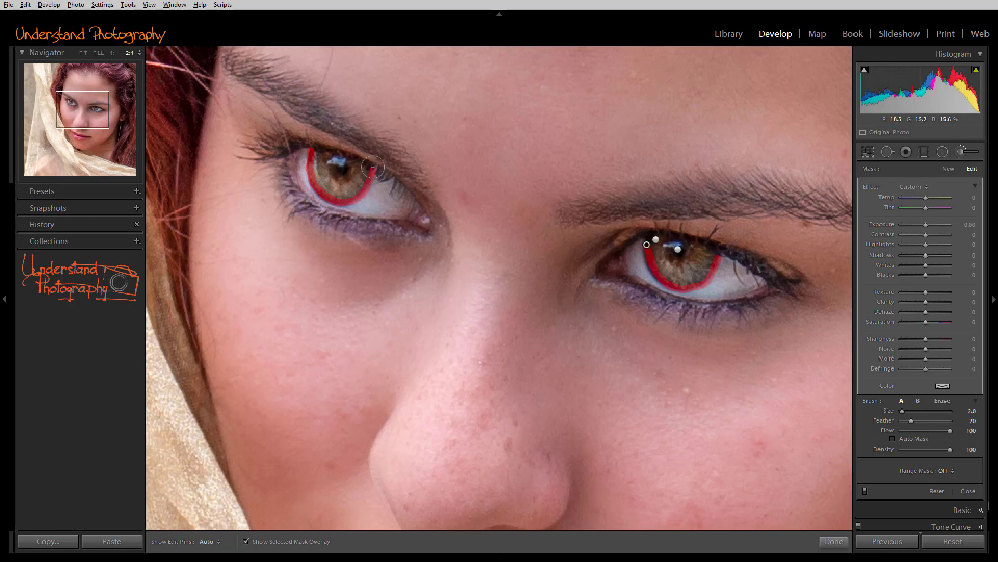
key("o")
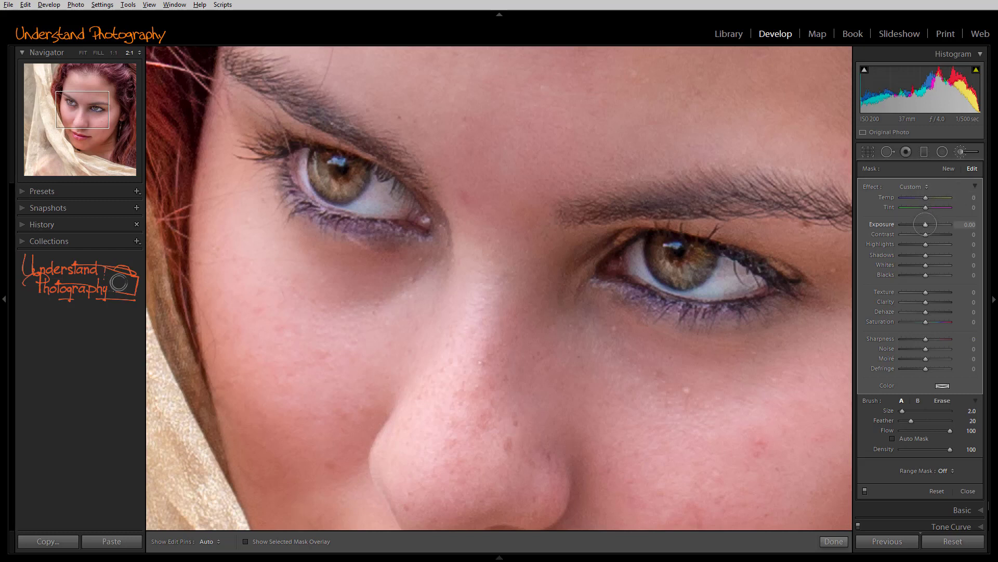
left_click_drag(926, 224, 926, 225)
Start a new mask and paint the white areas on both sides of the iris in the photo's right-hand eye.
left_click(949, 168)
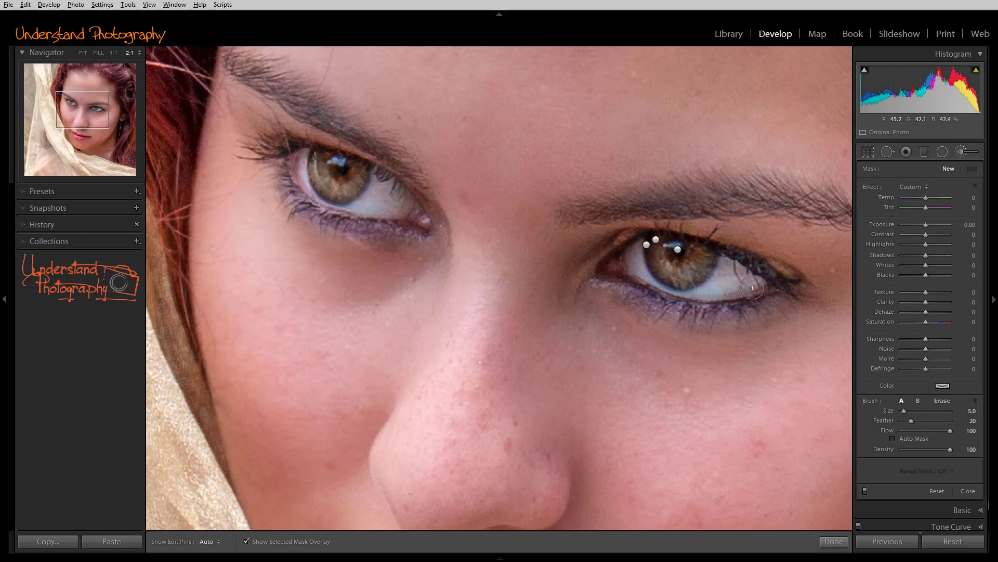
scroll(729, 269, "up", 2)
key("h")
mouse_move(728, 273)
left_mouse_down()
mouse_move(705, 293)
mouse_move(753, 283)
mouse_move(738, 266)
left_mouse_up()
key("h")
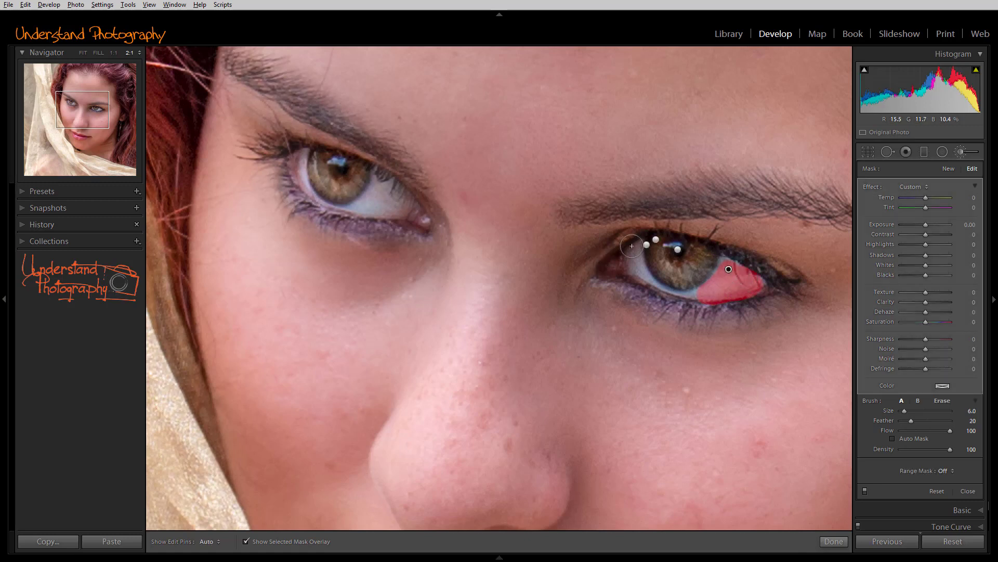
key("h")
mouse_move(632, 246)
left_mouse_down()
mouse_move(648, 279)
mouse_move(674, 290)
left_mouse_up()
key("h")
key("h")
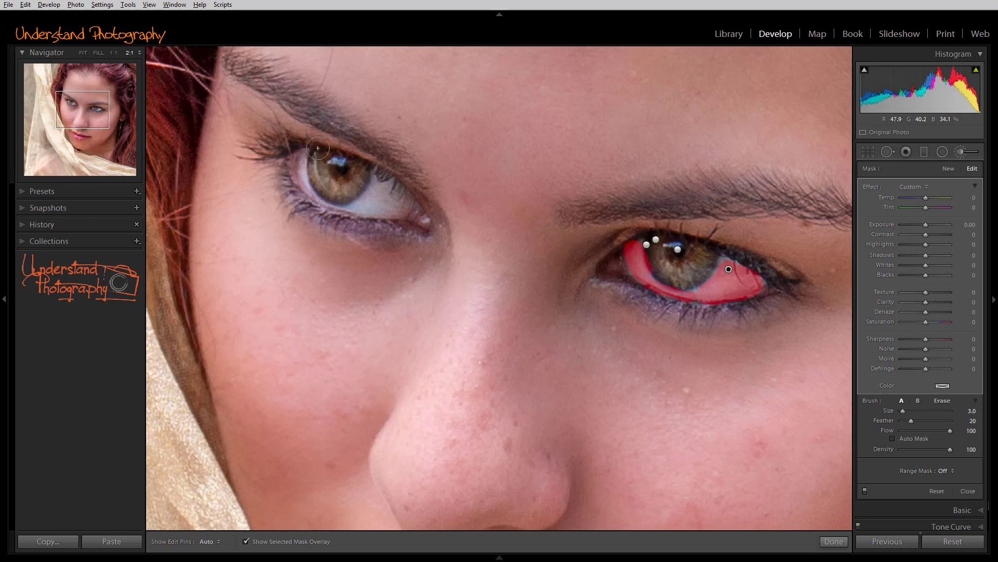
Extend the mask over the whites of the photo's left-hand eye, using brush sizes 3.0 and 6.0.
key("bracketleft")
key("h")
mouse_move(308, 152)
left_mouse_down()
mouse_move(306, 186)
mouse_move(325, 208)
mouse_move(362, 205)
mouse_move(378, 178)
left_mouse_up()
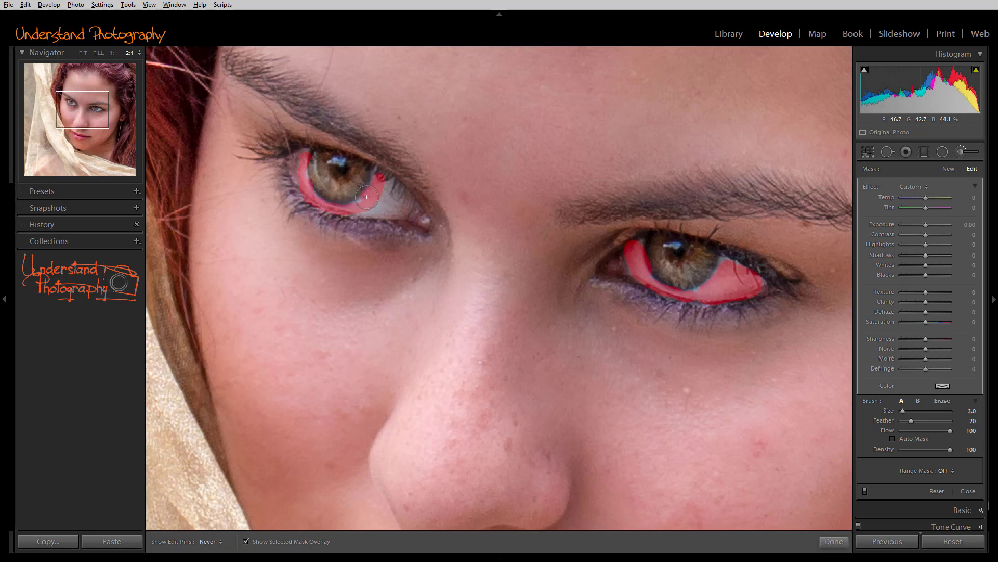
key("h")
key("bracketright")
key("h")
mouse_move(380, 199)
left_mouse_down()
mouse_move(385, 188)
mouse_move(385, 213)
mouse_move(364, 210)
mouse_move(410, 219)
left_mouse_up()
key("h")
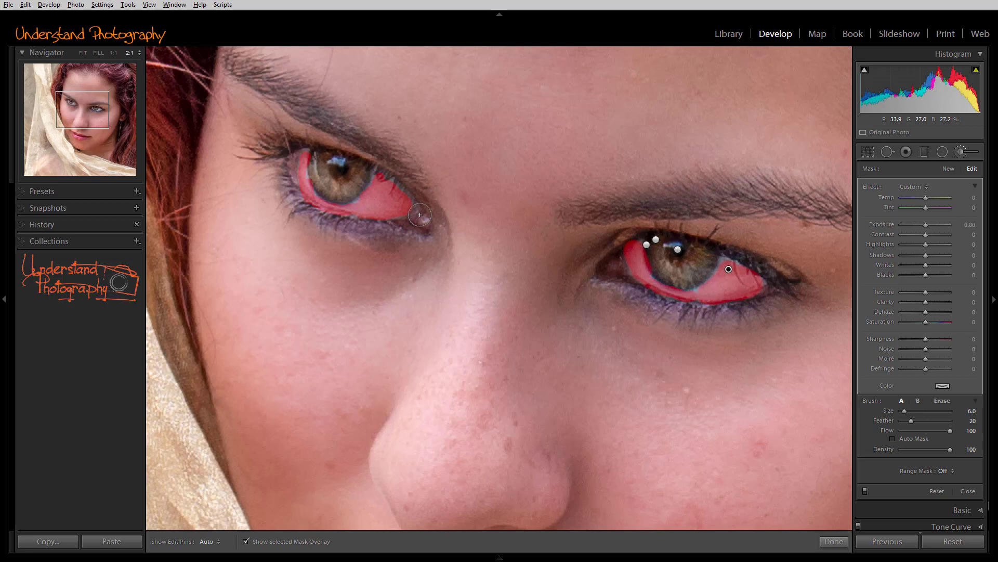
Hide the overlay and set the eye-whites mask to exposure 0.17 and sharpness −48.
key("o")
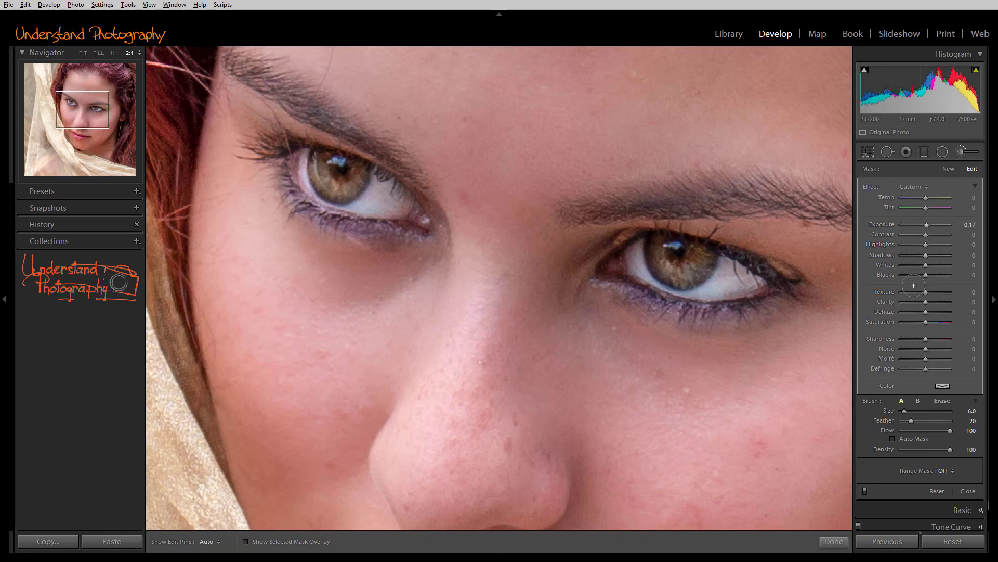
left_click_drag(925, 339, 914, 339)
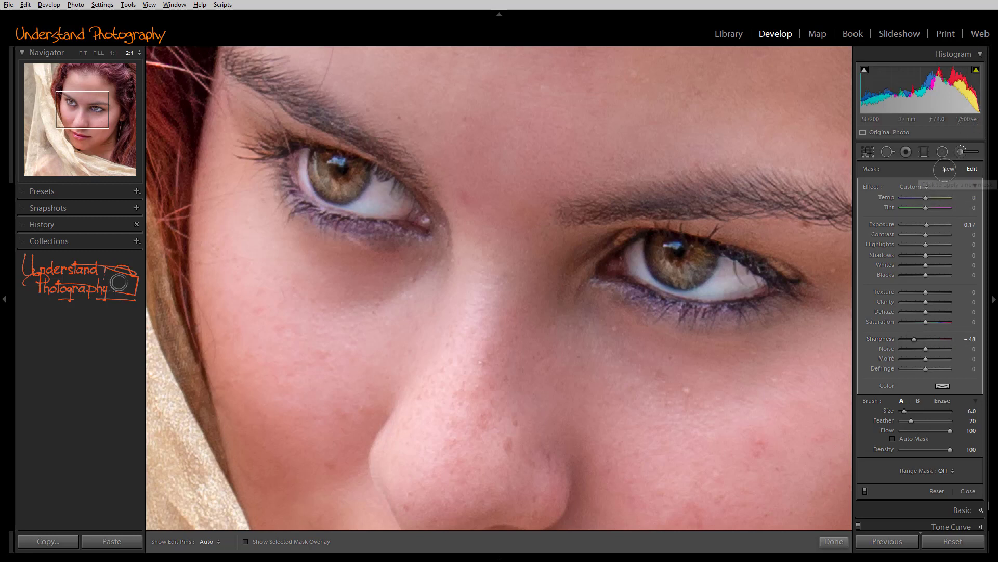
Paint a new mask over both entire eyes, including the lash lines, with a size 13.0 brush.
left_click(945, 168)
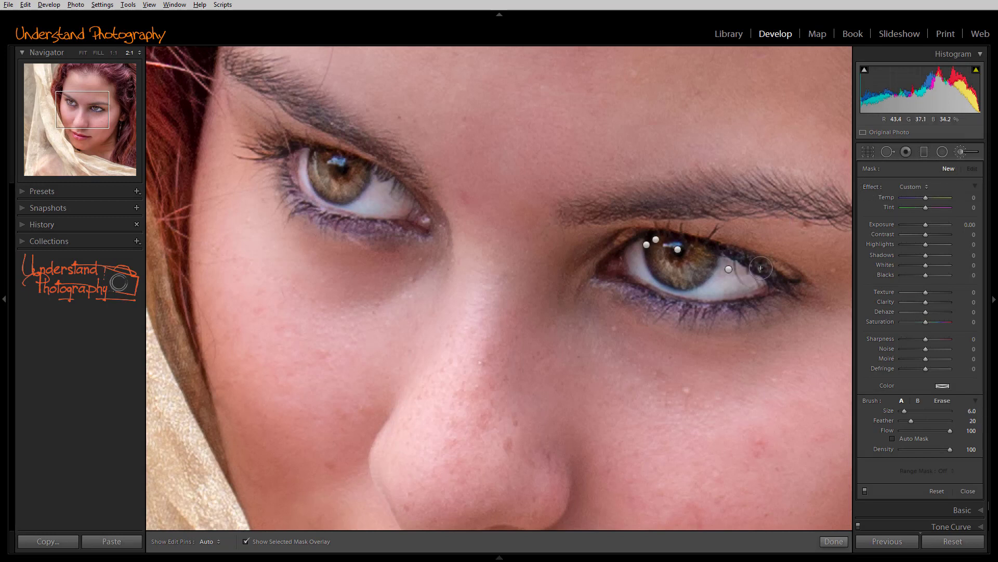
key("o")
scroll(750, 274, "up", 3)
key("h")
mouse_move(750, 274)
left_mouse_down()
mouse_move(665, 244)
mouse_move(607, 266)
mouse_move(652, 283)
mouse_move(754, 279)
left_mouse_up()
mouse_move(289, 150)
left_mouse_down()
mouse_move(318, 196)
mouse_move(371, 222)
mouse_move(403, 217)
mouse_move(389, 200)
left_mouse_up()
mouse_move(369, 187)
left_mouse_down()
mouse_move(320, 170)
mouse_move(357, 179)
mouse_move(327, 160)
left_mouse_up()
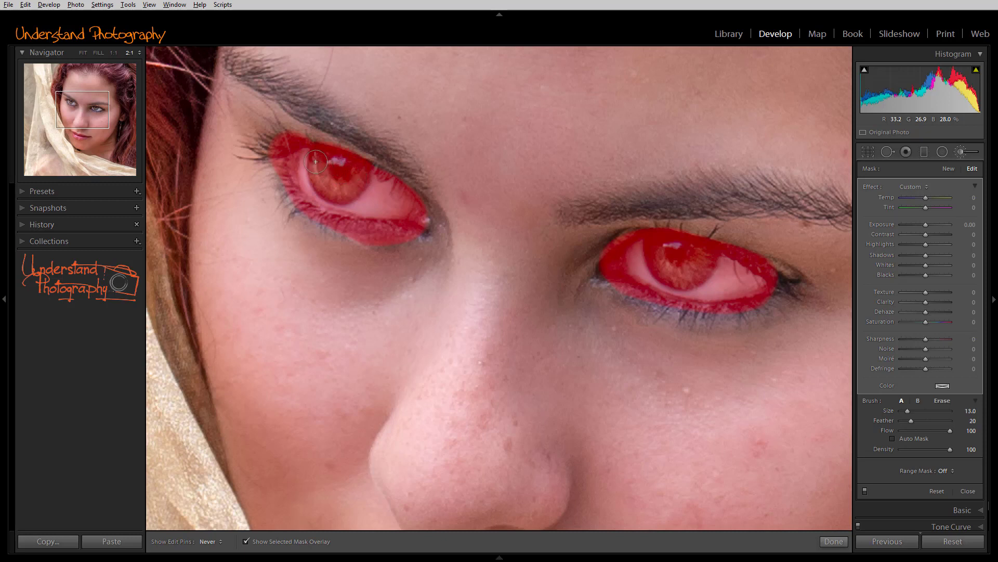
key("h")
key("bracketleft")
Set the clarity of the whole-eye mask to 22 with the overlay hidden, and finish the brush adjustments.
key("o")
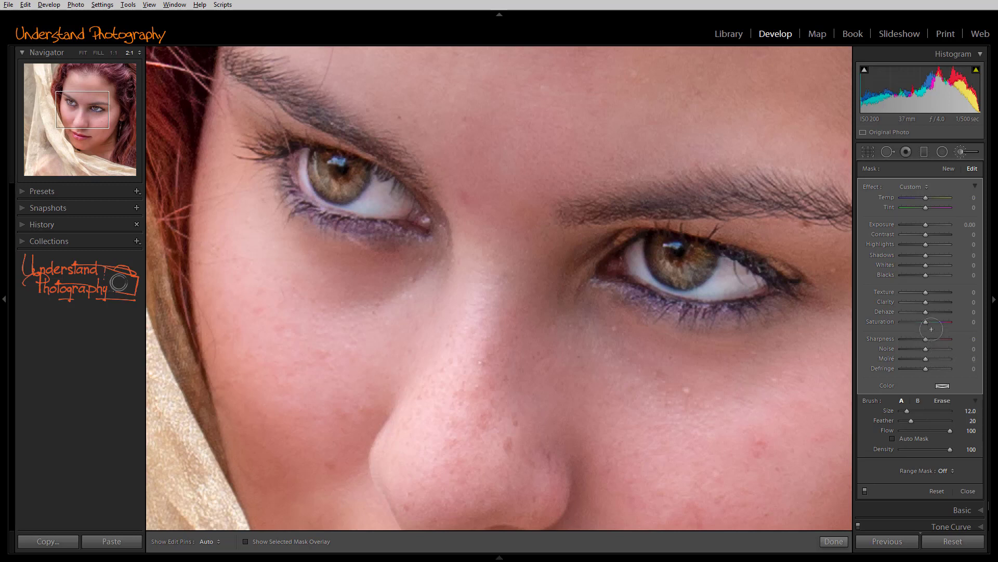
left_click_drag(926, 302, 931, 301)
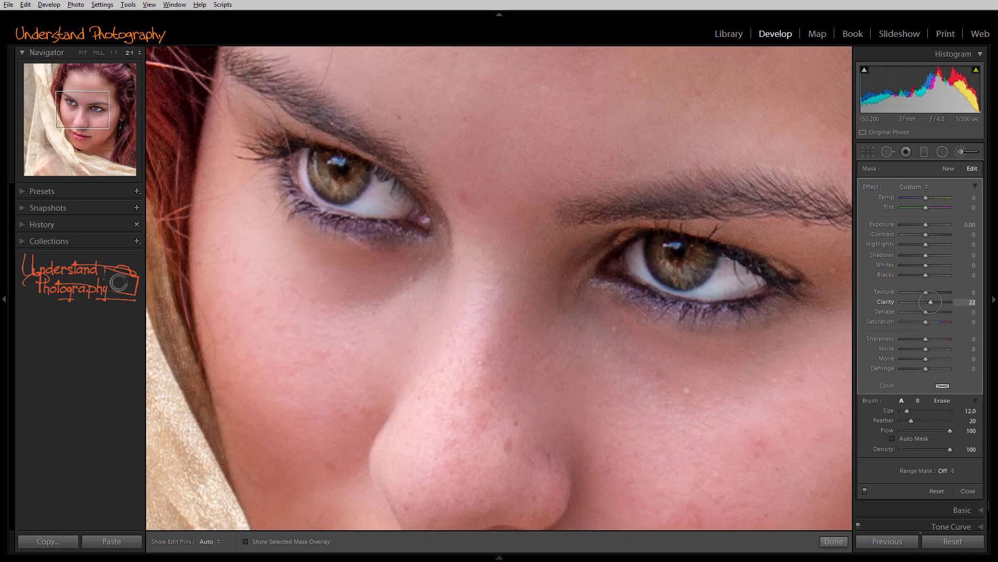
mouse_move(642, 556)
left_click(827, 541)
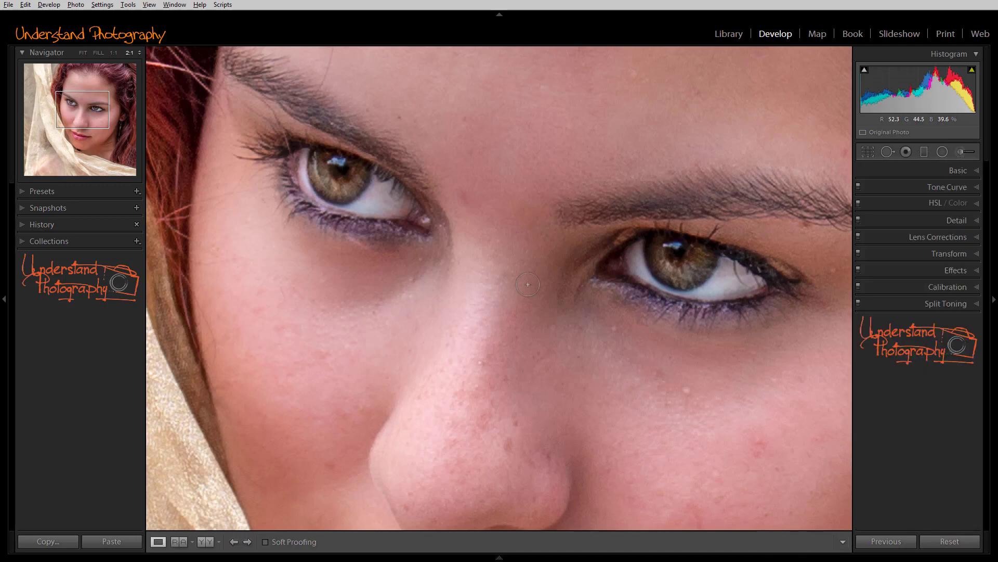
Fit the whole portrait in view and compare the before and after versions side by side.
left_click(527, 284)
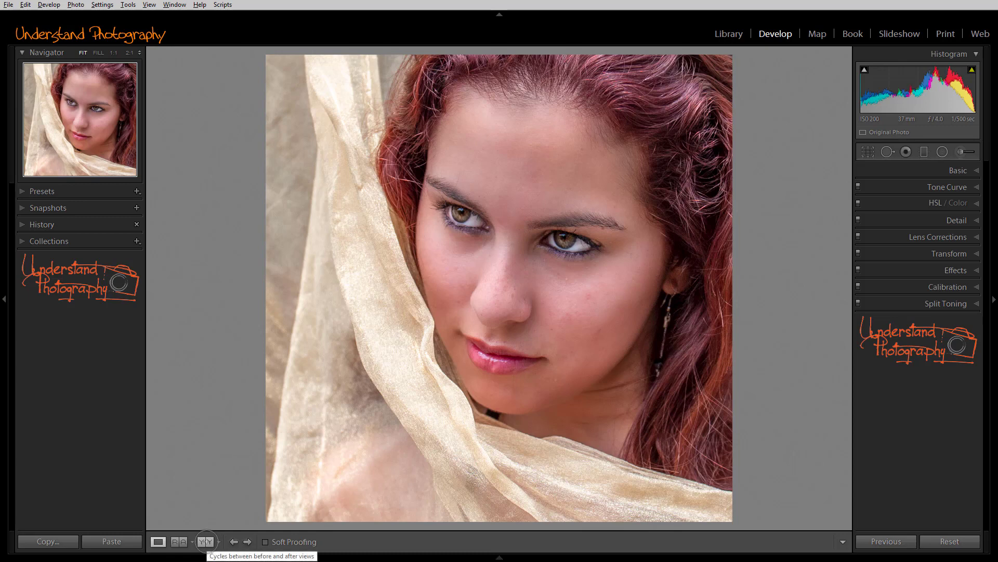
left_click(206, 541)
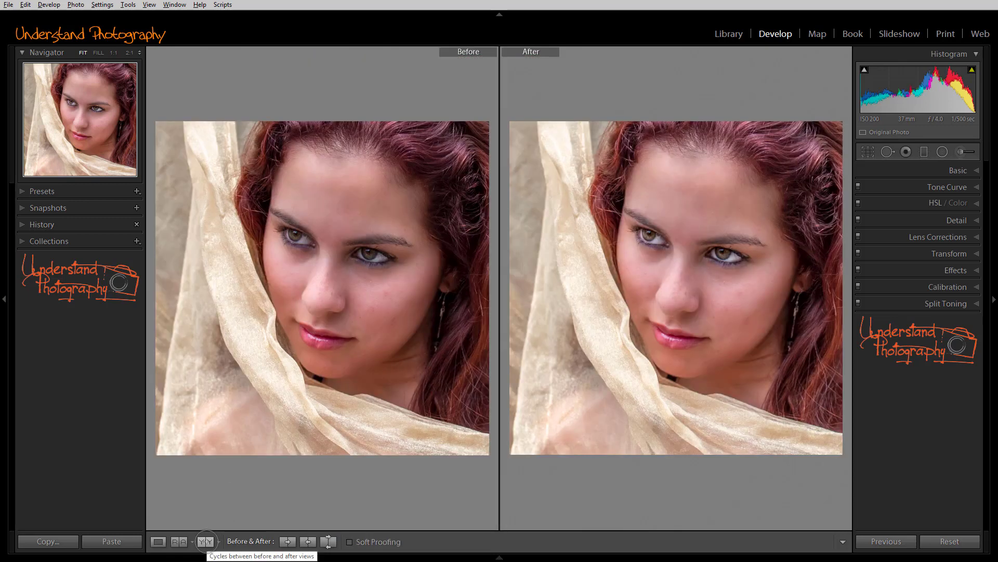